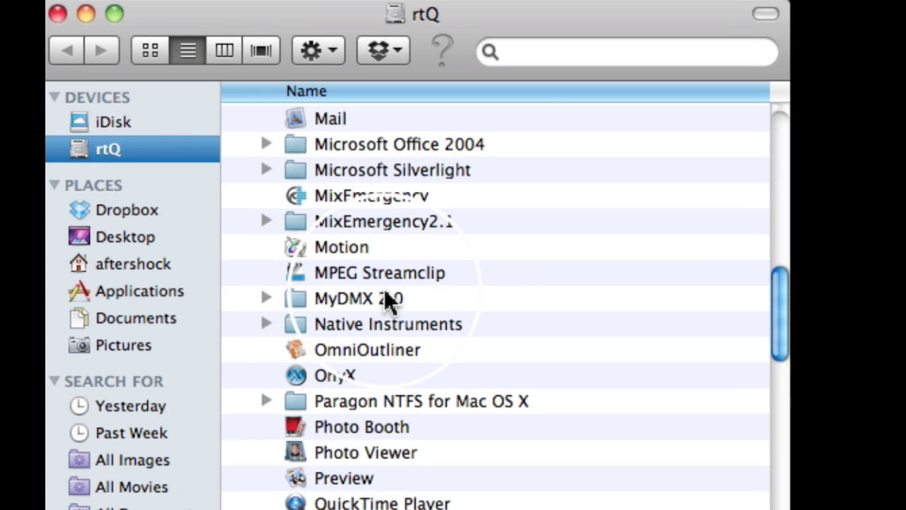
Step: Move the WiFLY Bar QA5 22 CH.ssl2 profile from the desktop into MyDMX 2.0/ScanLibrary/American DJ
click(408, 154)
double_click(389, 299)
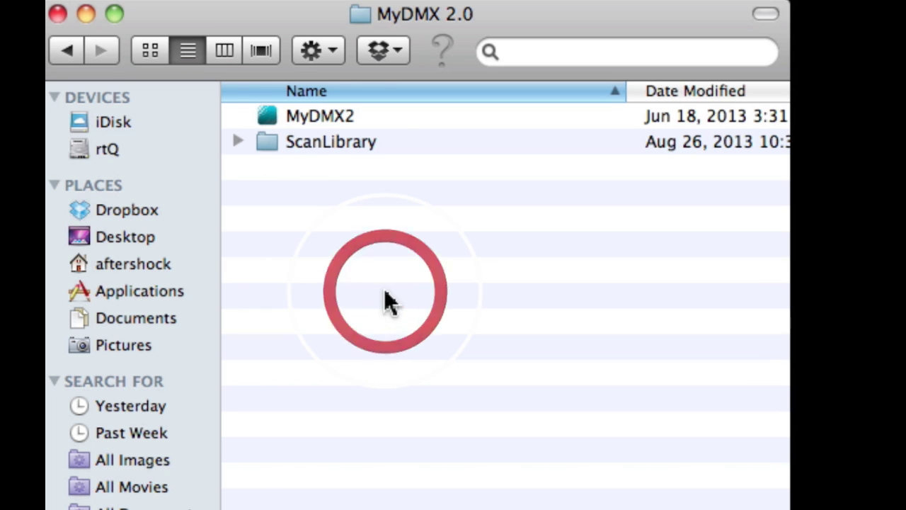
double_click(269, 140)
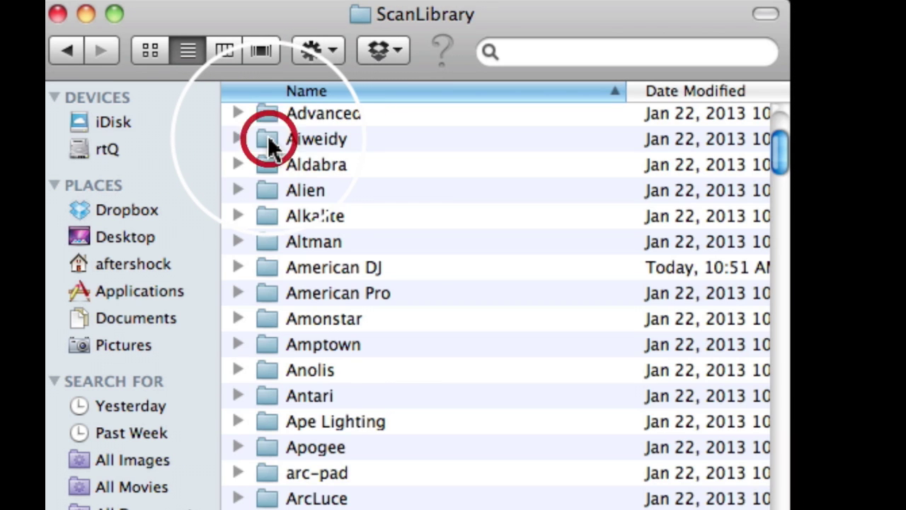
double_click(268, 269)
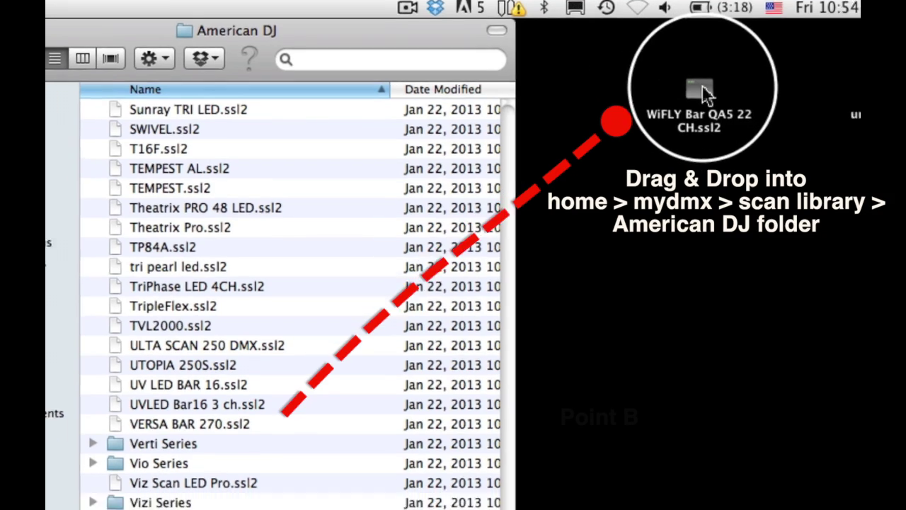
mouse_move(702, 84)
mouse_down()
mouse_move(262, 178)
mouse_move(175, 216)
mouse_up()
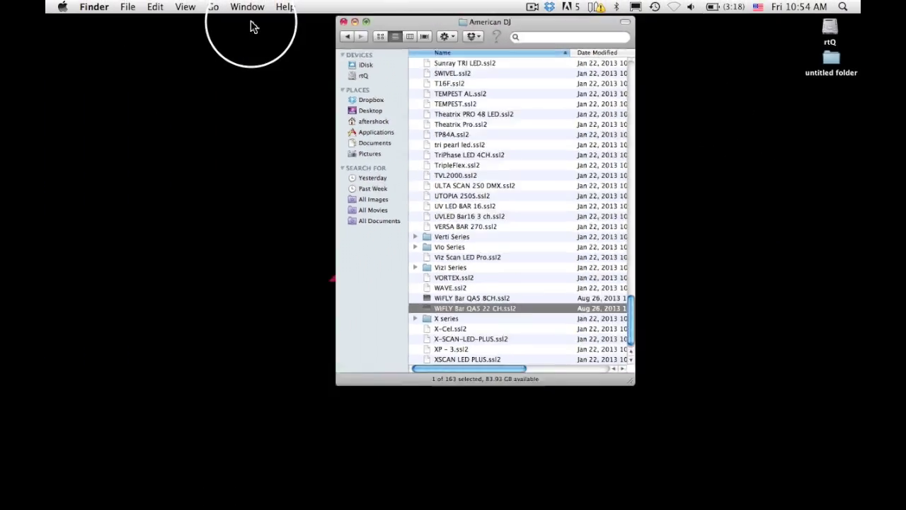
Step: Launch MyDMX 2.0 from the Dock
click(132, 20)
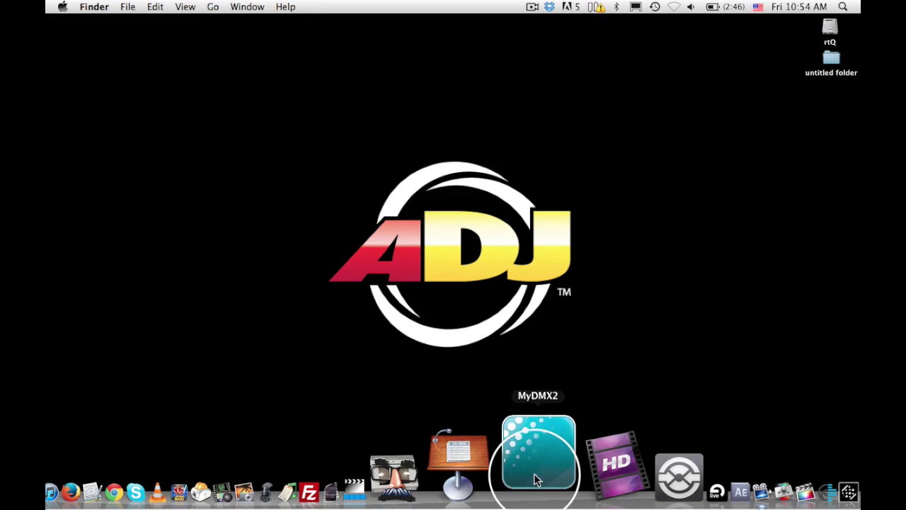
click(536, 480)
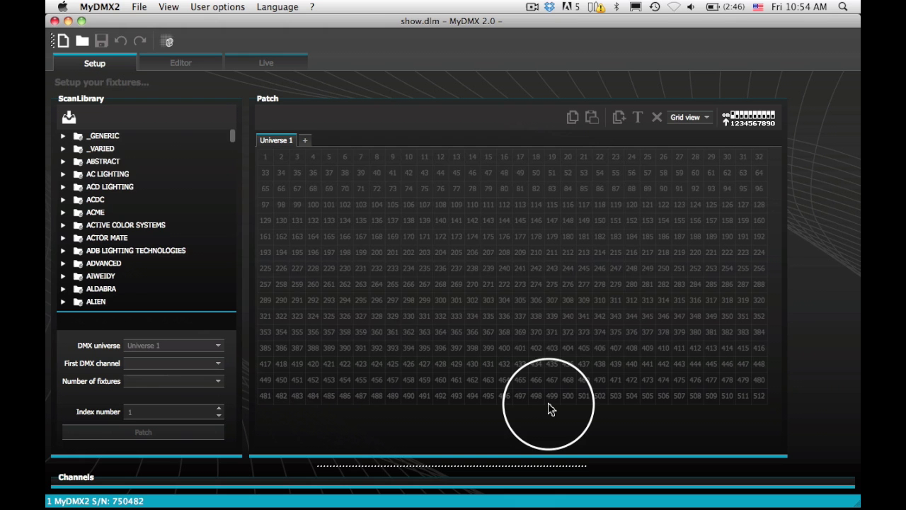
scroll(136, 184, down, 4)
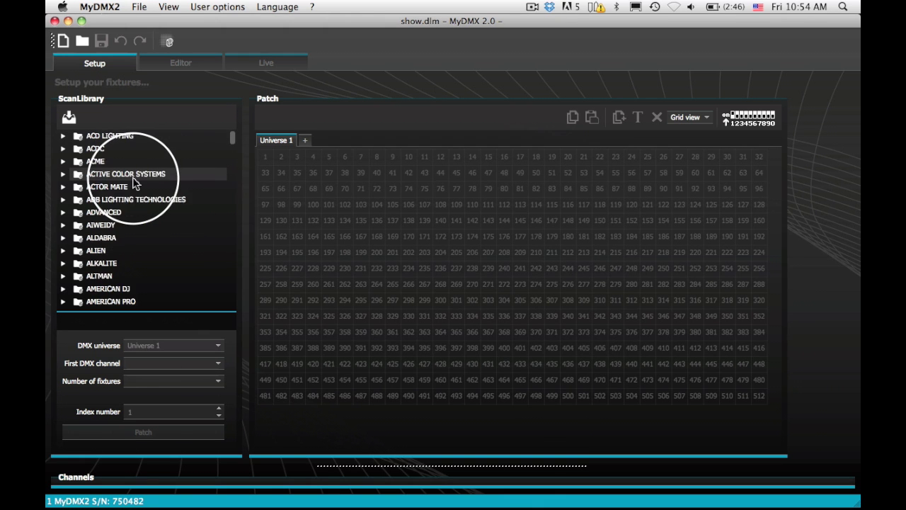
Step: Patch the AMERICAN DJ wifly bar qa5 22 ch at address 1 of Universe 1
click(101, 212)
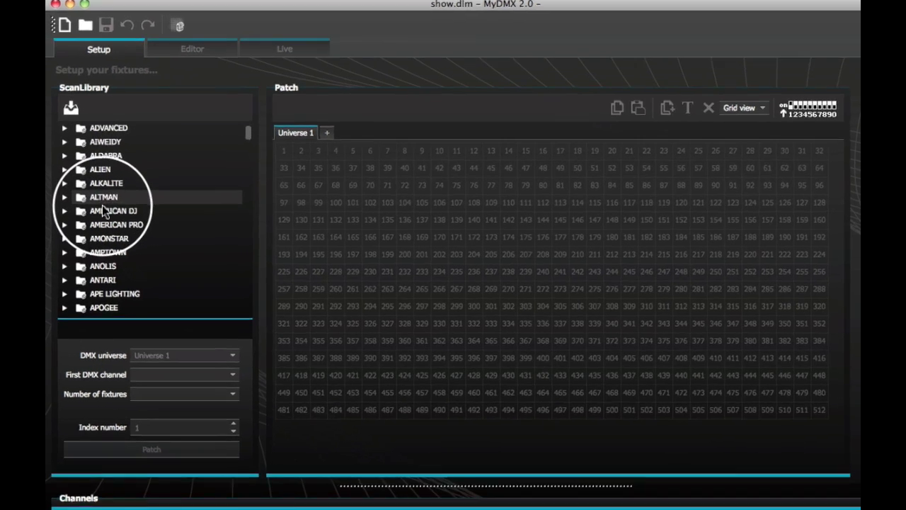
click(73, 203)
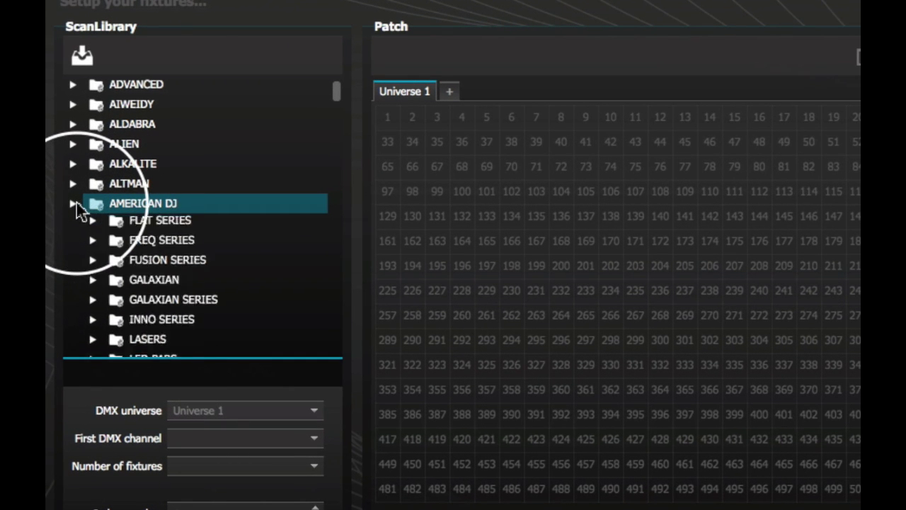
scroll(188, 239, down, 5)
scroll(186, 236, down, 20)
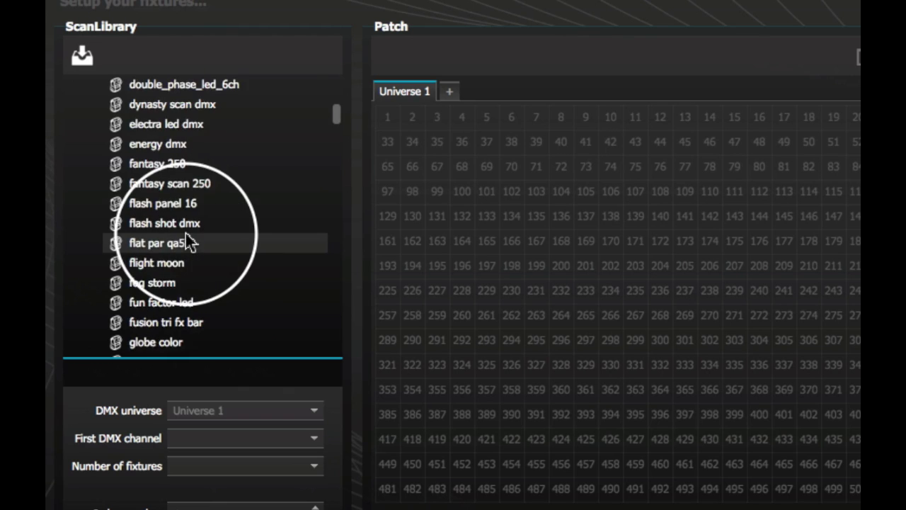
mouse_move(188, 162)
mouse_down()
mouse_move(389, 135)
mouse_move(392, 115)
mouse_up()
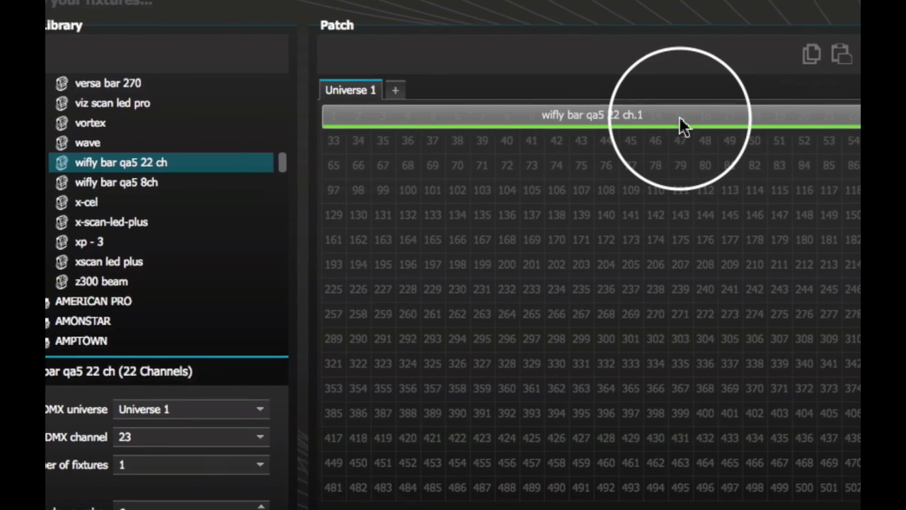
mouse_move(679, 117)
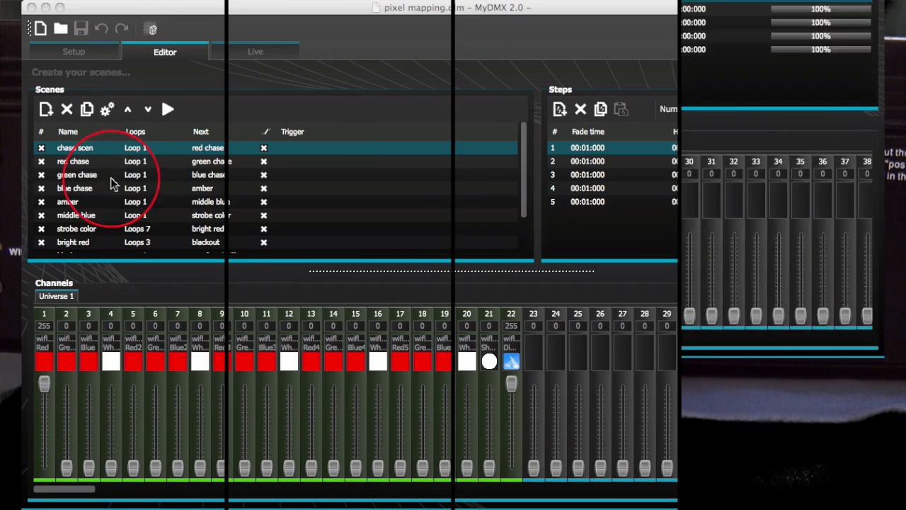
click(80, 162)
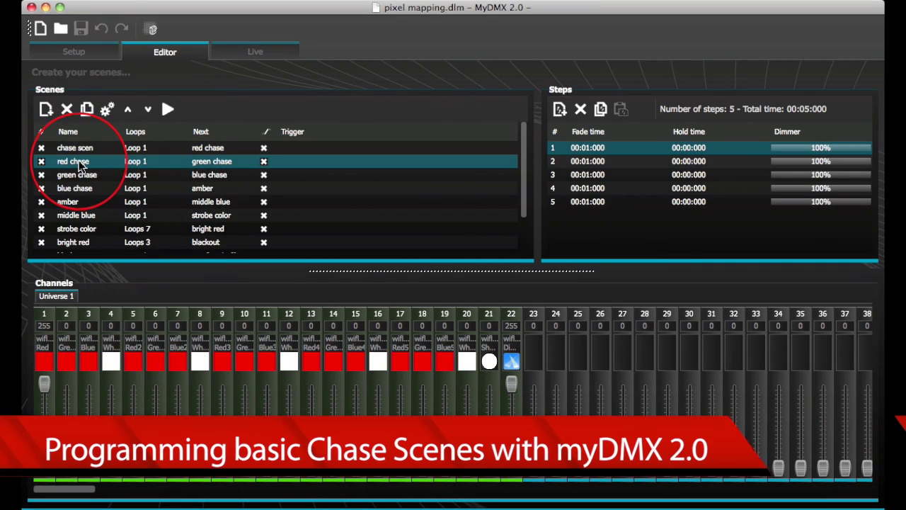
click(79, 177)
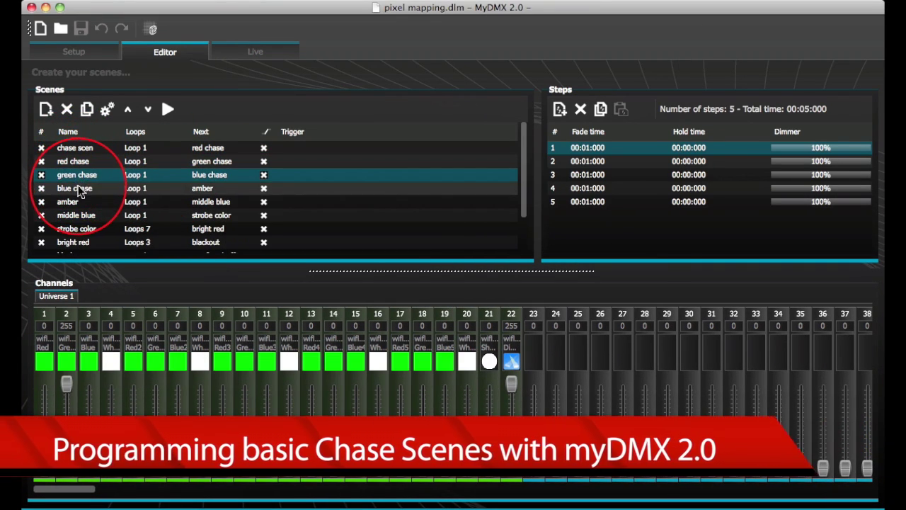
click(80, 188)
click(80, 204)
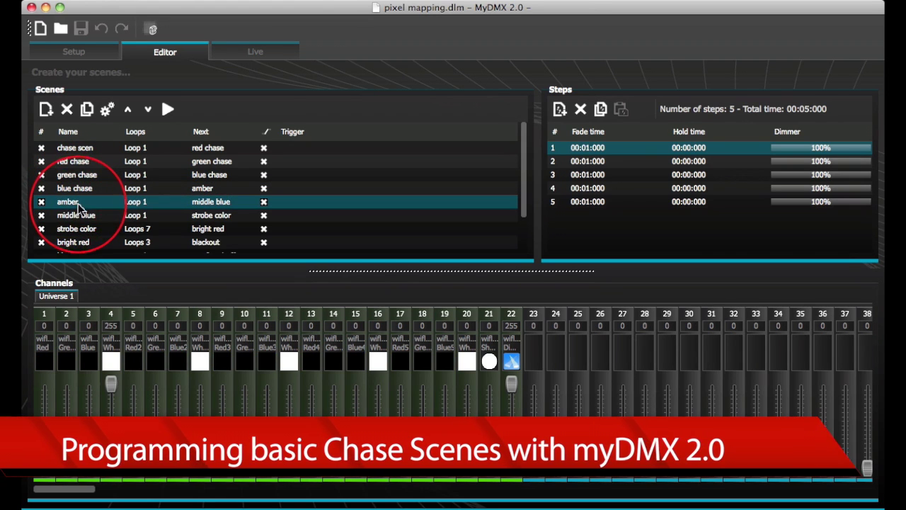
click(79, 216)
click(80, 228)
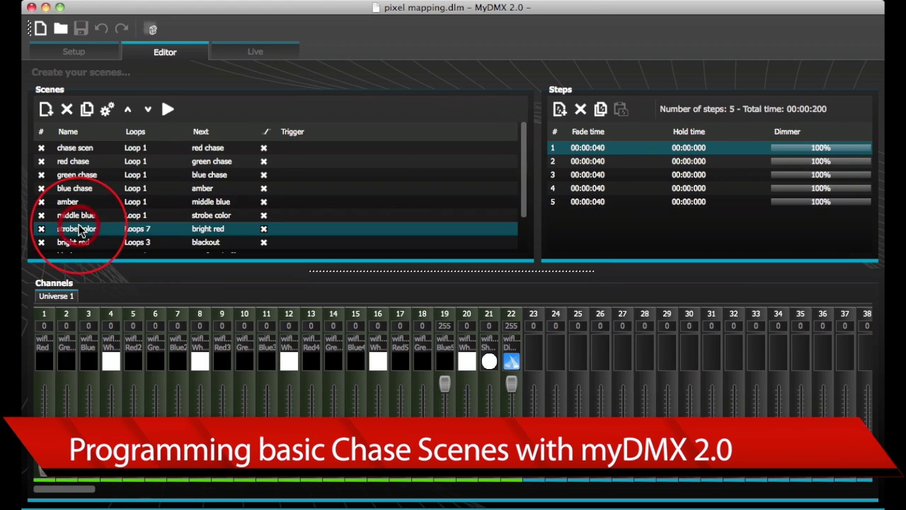
click(80, 242)
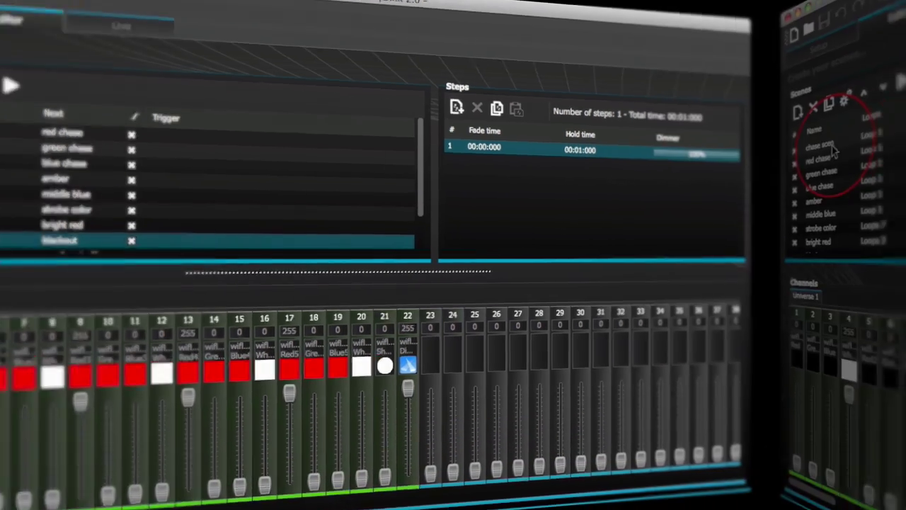
click(90, 149)
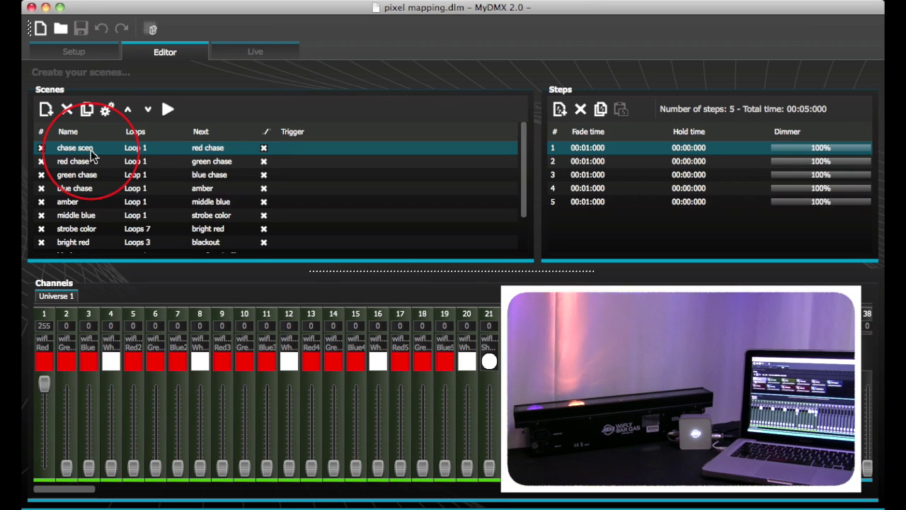
click(594, 189)
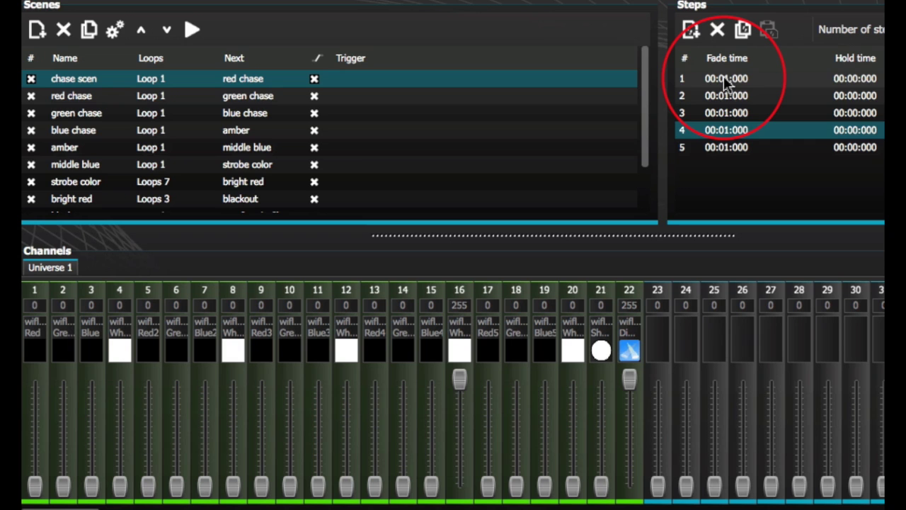
click(586, 145)
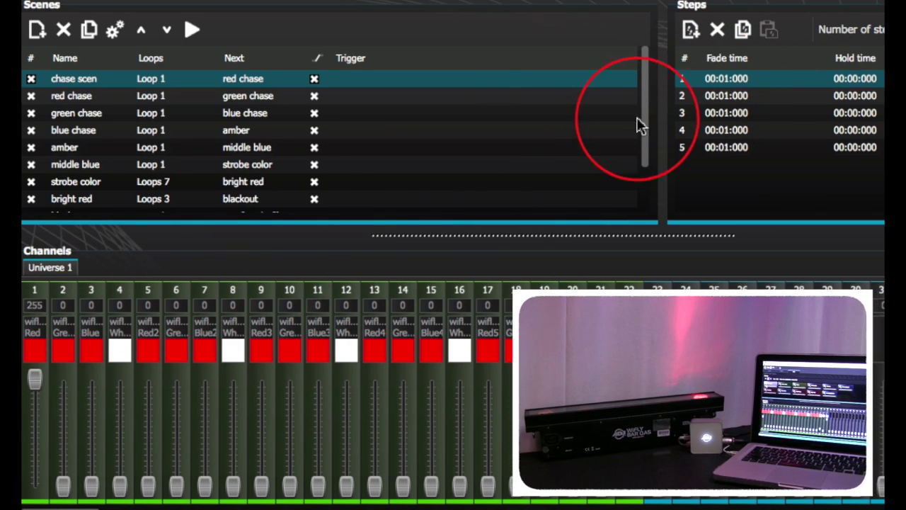
click(712, 97)
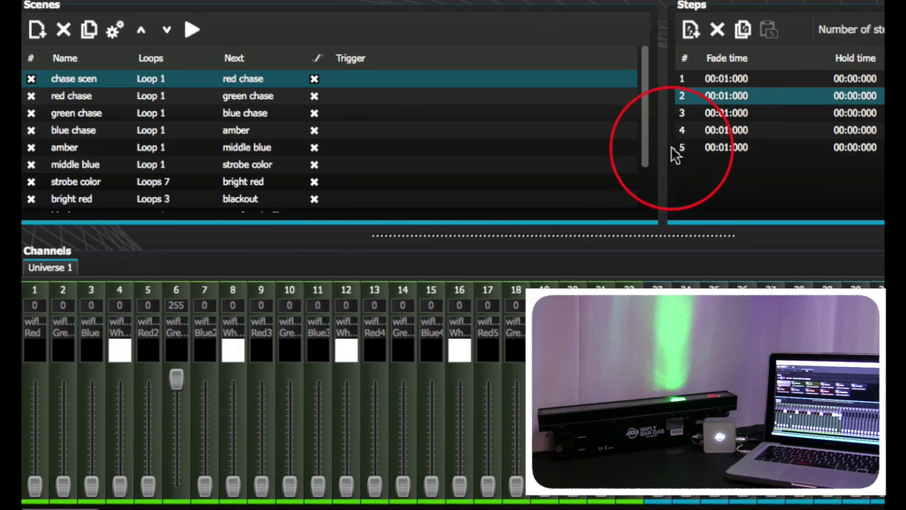
click(727, 114)
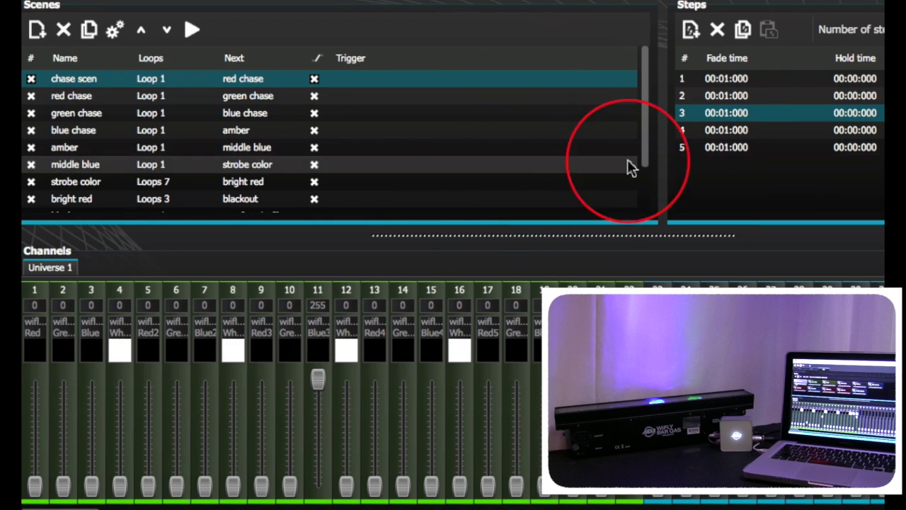
click(724, 131)
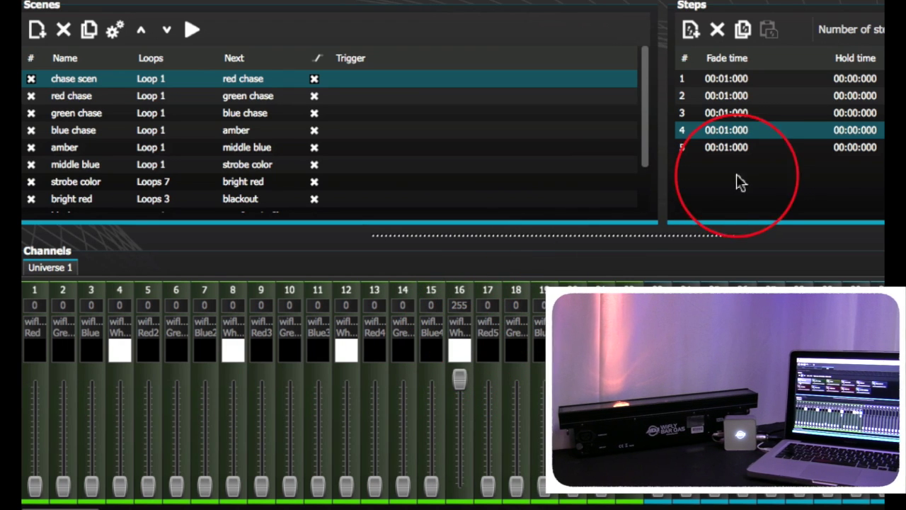
click(738, 148)
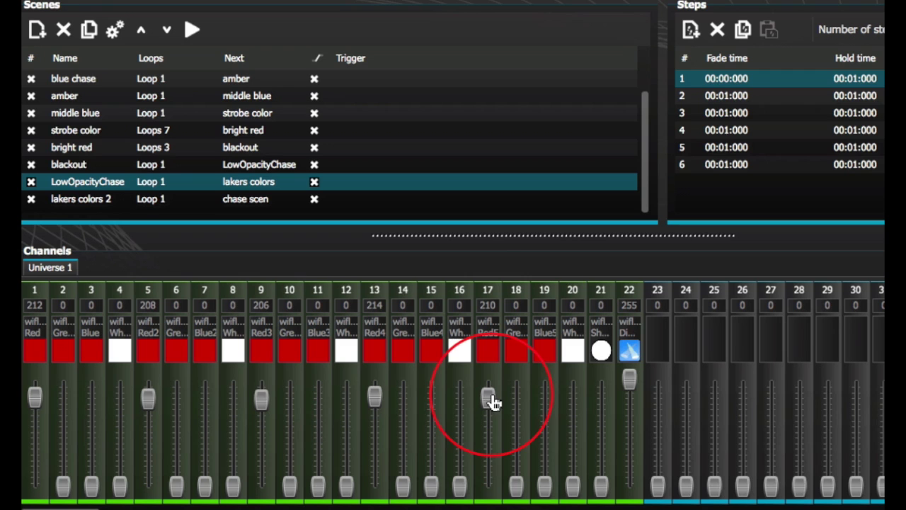
Step: Preview step 2 of LowOpacityChase, then play the scene through its six steps
click(729, 97)
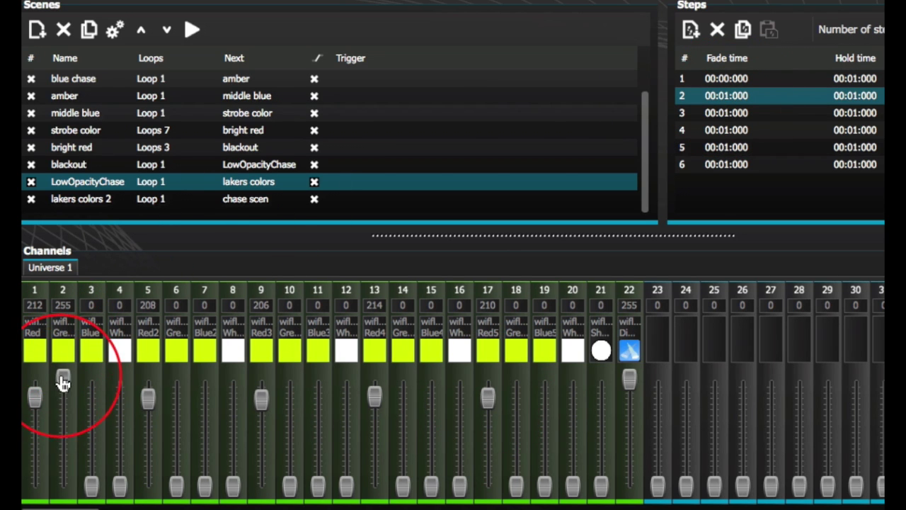
click(192, 31)
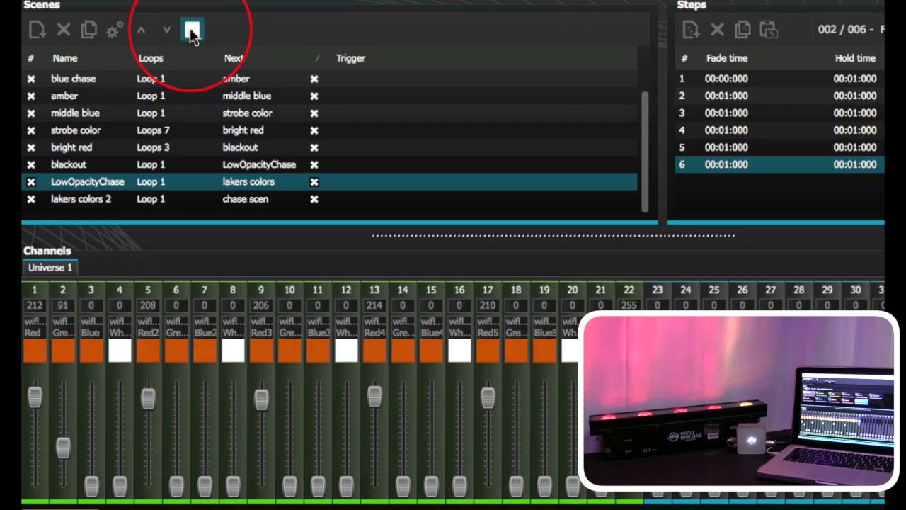